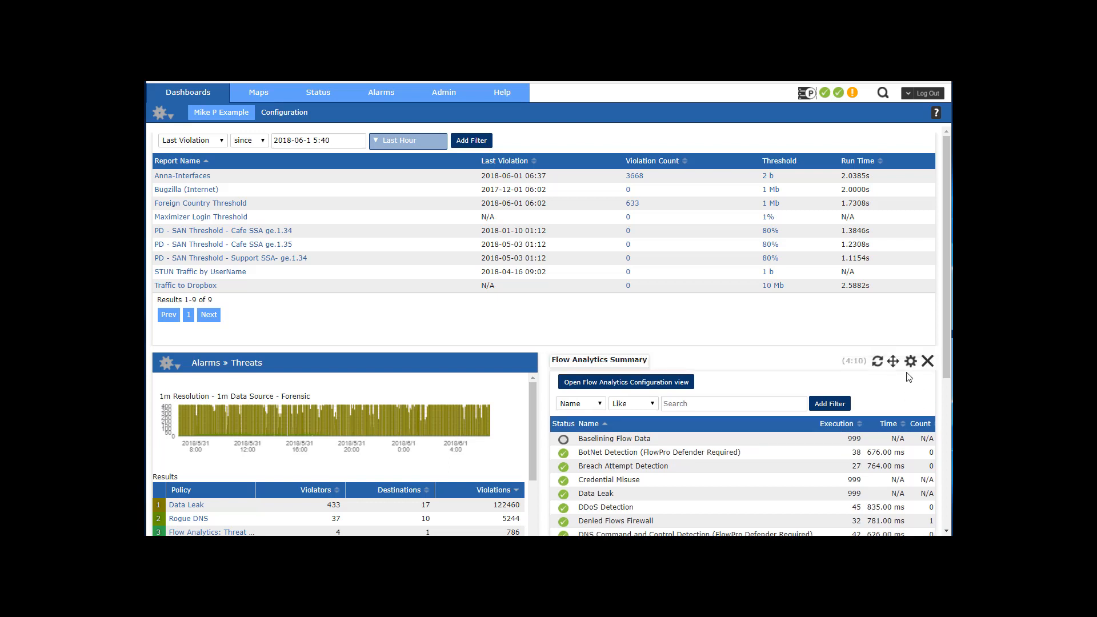
Step: Bring up the Admin definitions options from the top navigation
{"action": "left_click", "coordinate": [442, 96]}
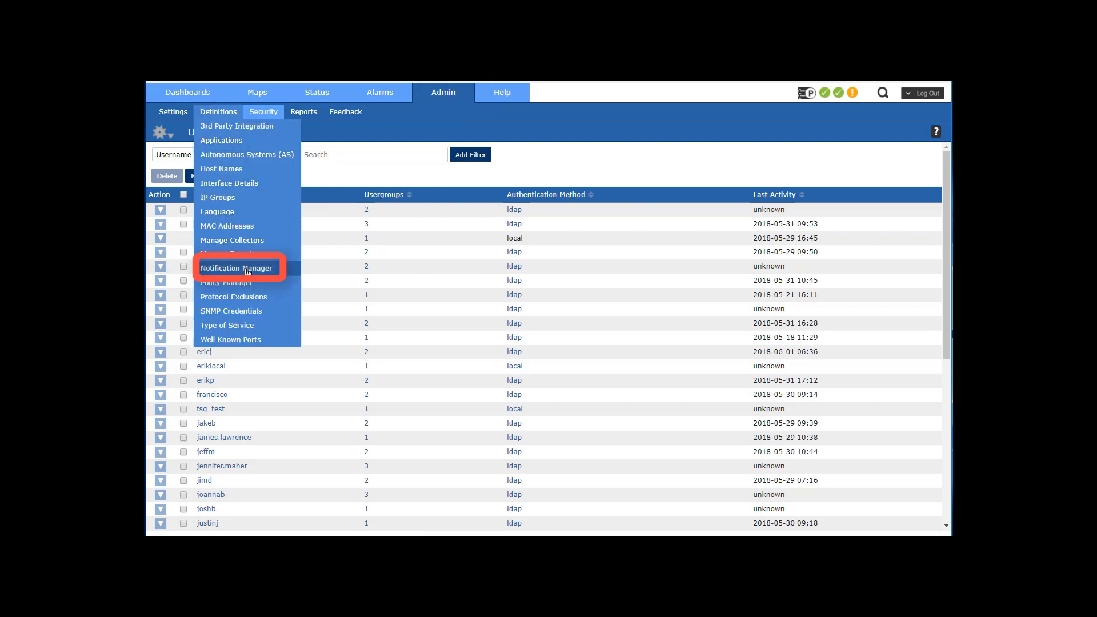
Step: Load the existing 'email mike p' notification profile in the Notification Manager
{"action": "left_click", "coordinate": [240, 270]}
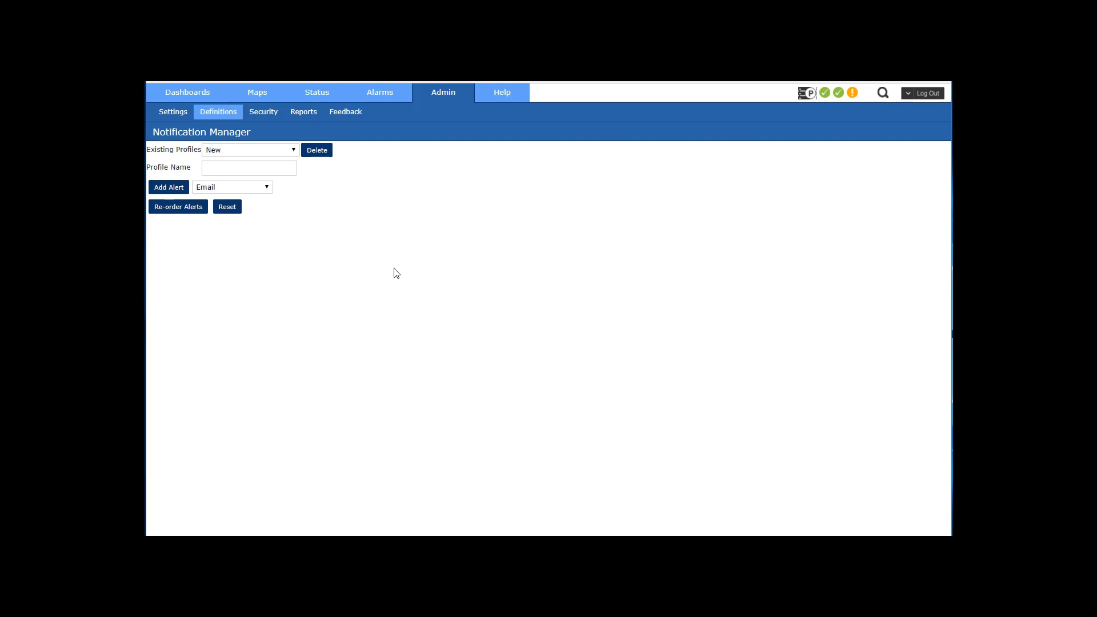
{"action": "left_click", "coordinate": [242, 166]}
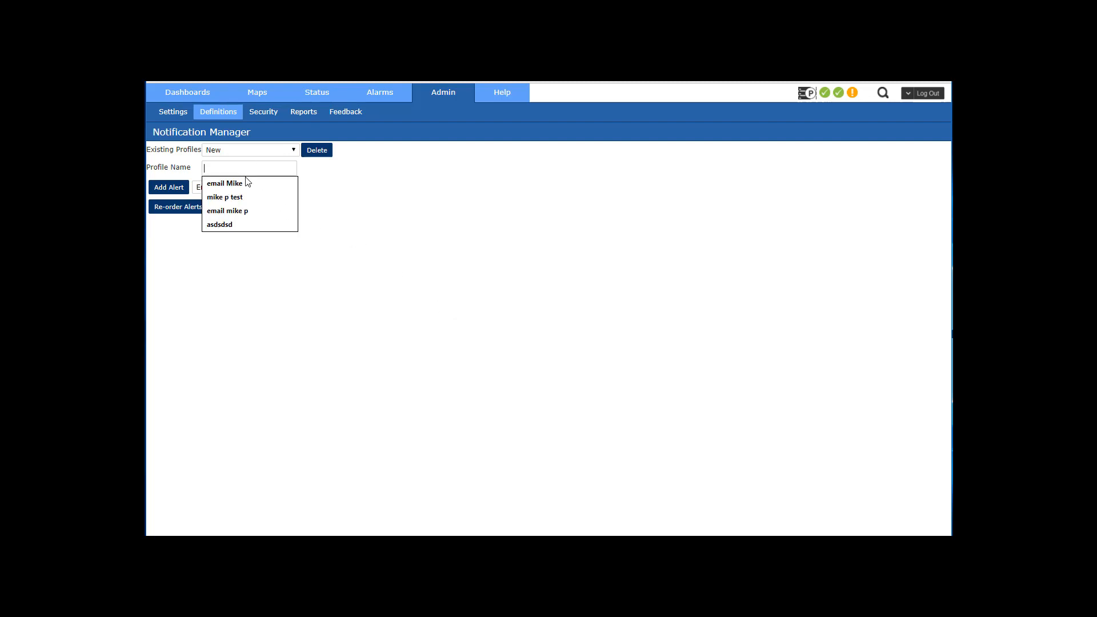
{"action": "left_click", "coordinate": [245, 185]}
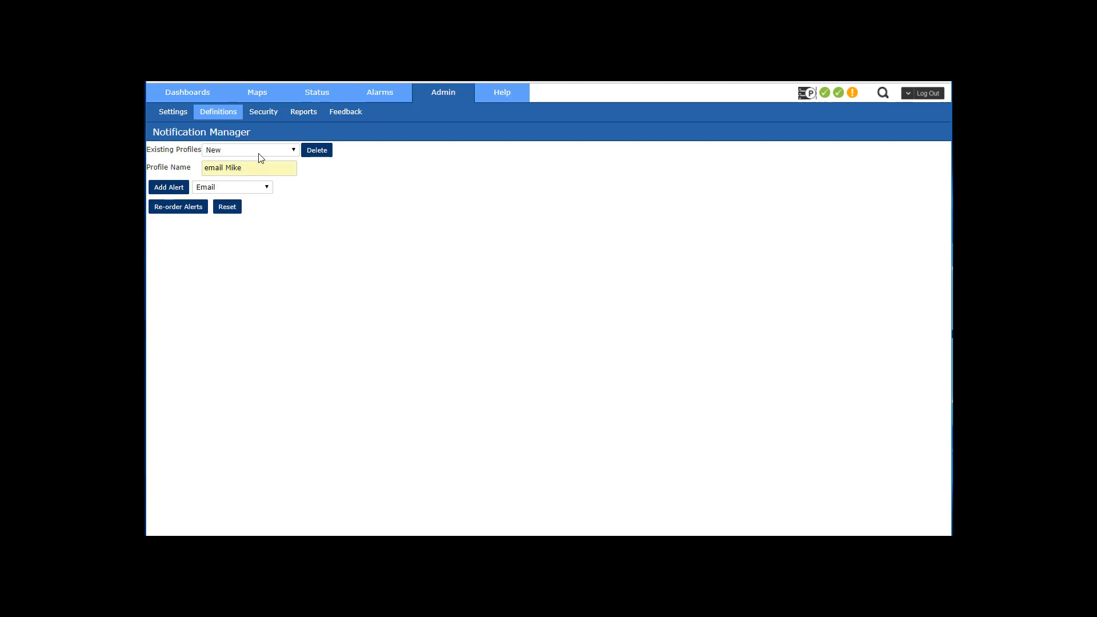
{"action": "left_click", "coordinate": [260, 151]}
{"action": "left_click", "coordinate": [249, 201]}
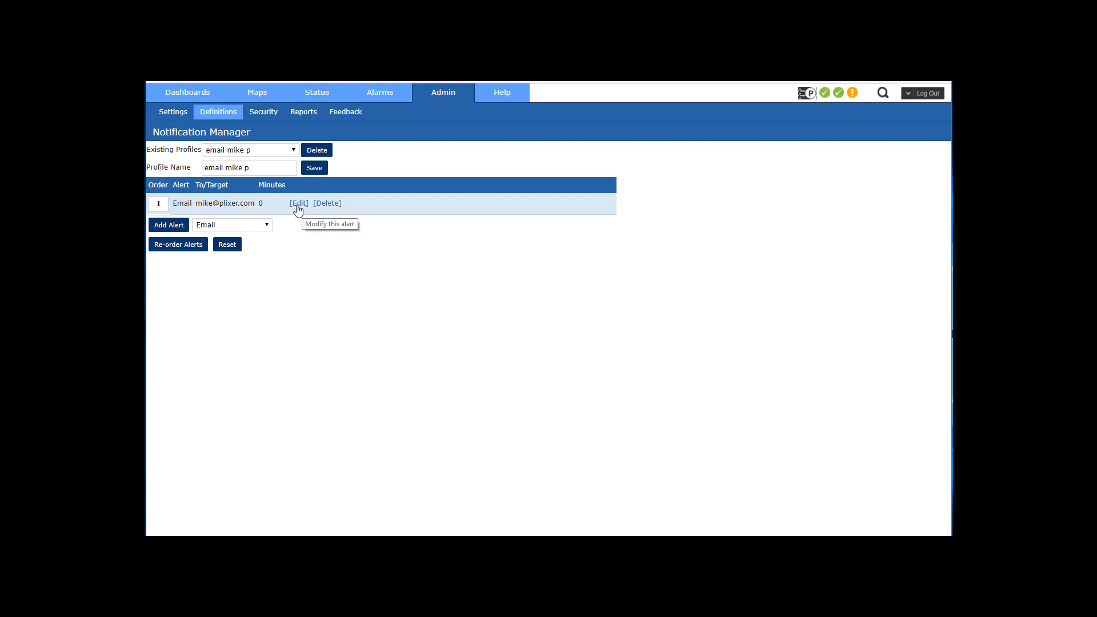
Step: Review the available alert types, keeping Email selected
{"action": "left_click", "coordinate": [212, 225]}
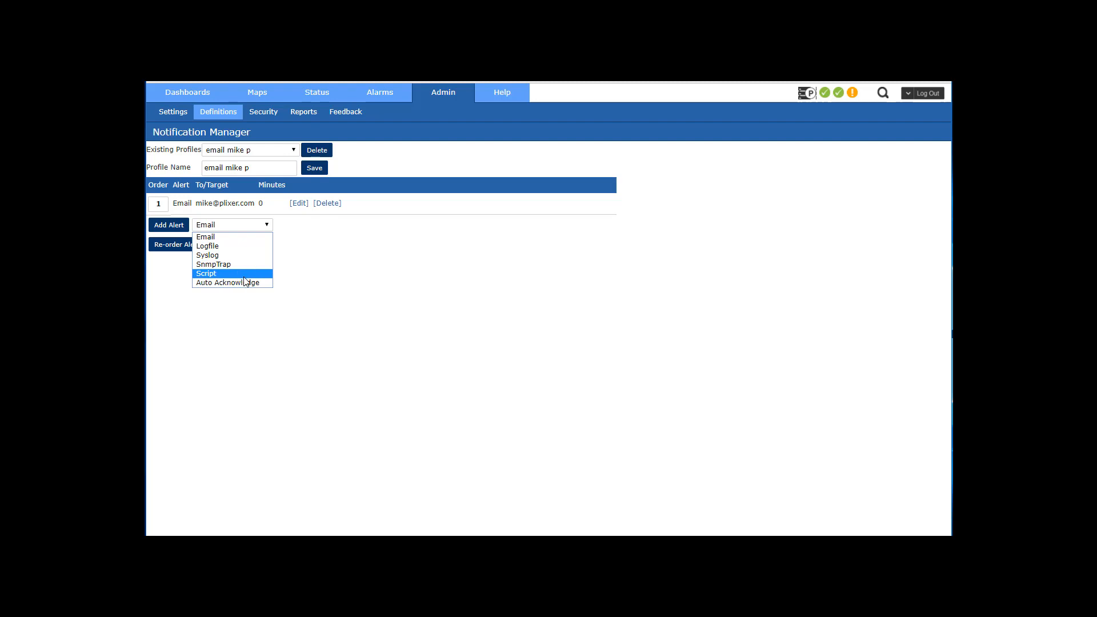
{"action": "left_click", "coordinate": [289, 265]}
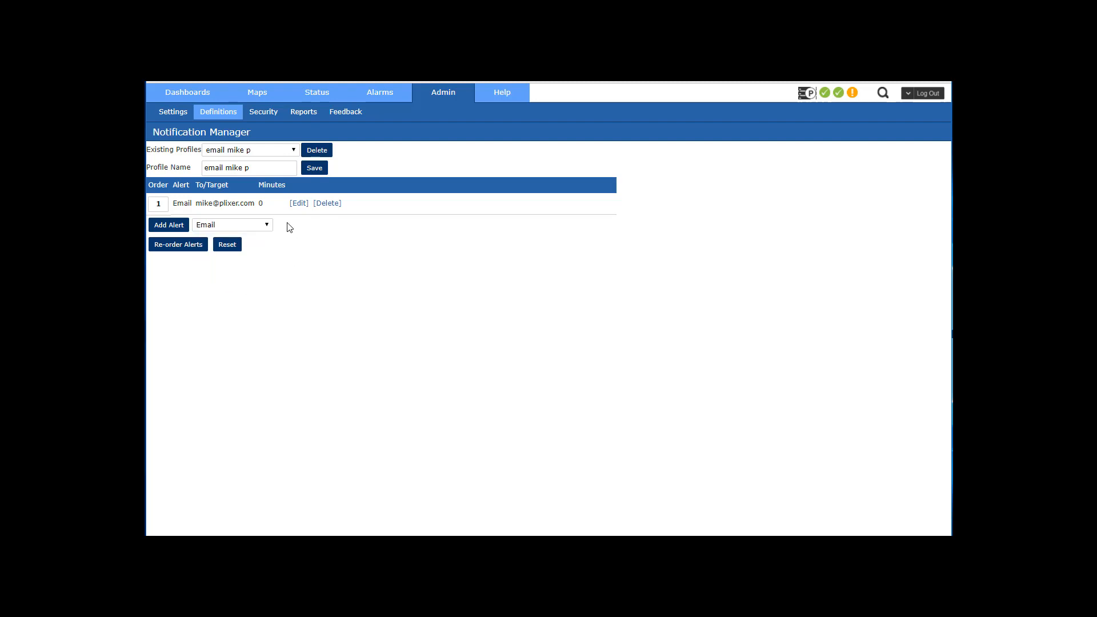
Step: Edit the email alert and add the %notes variable to its message
{"action": "left_click", "coordinate": [298, 203]}
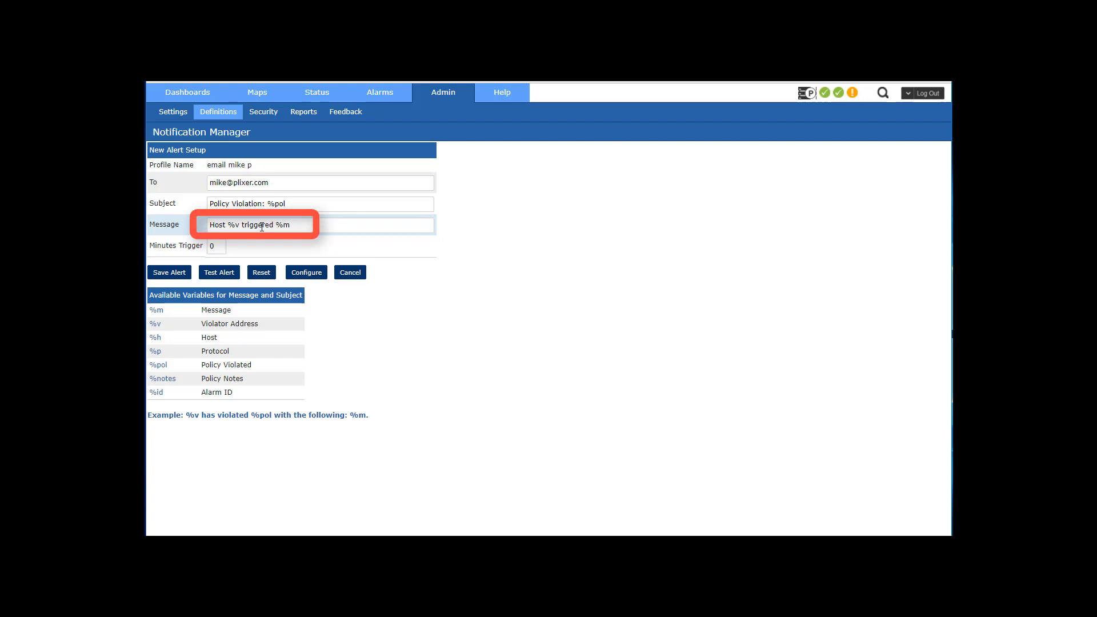
{"action": "left_click", "coordinate": [294, 226]}
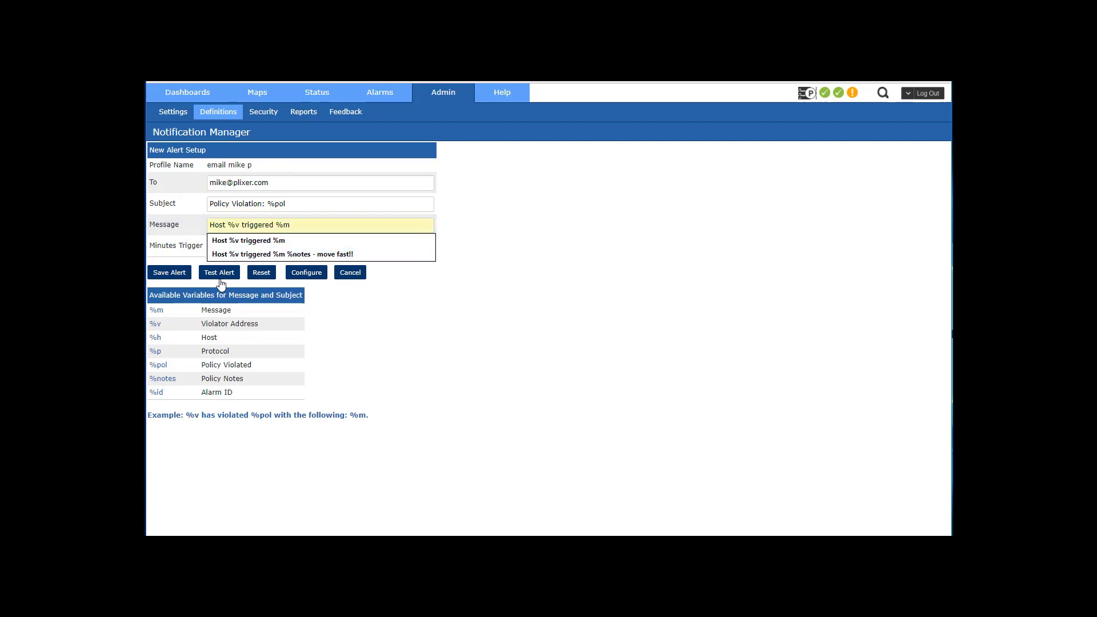
{"action": "left_click_drag", "start_coordinate": [200, 323], "coordinate": [261, 326]}
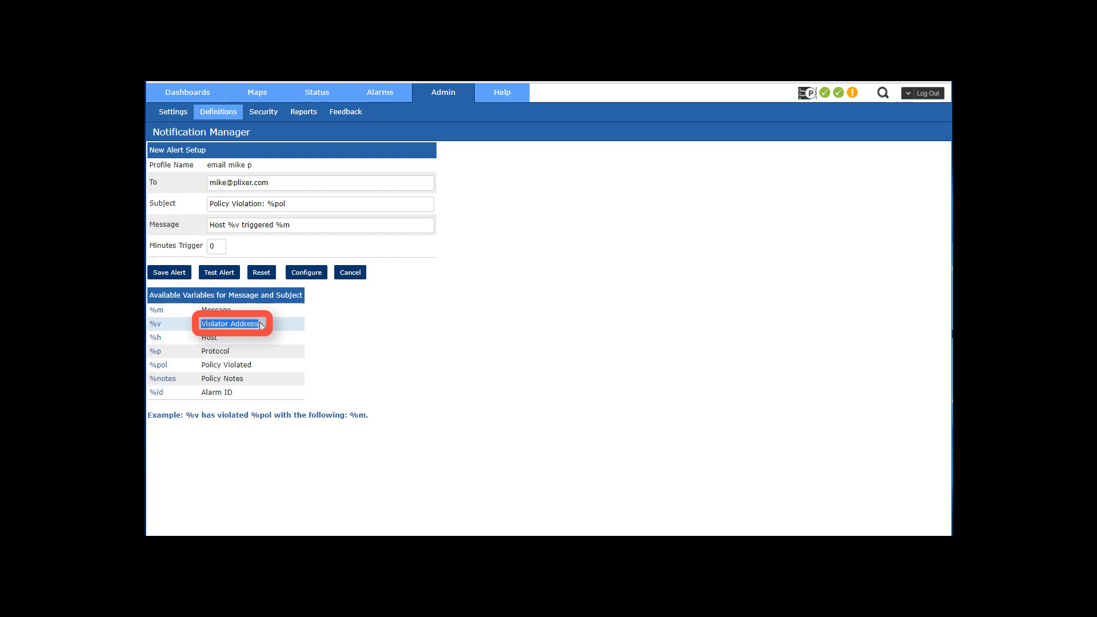
{"action": "left_click", "coordinate": [171, 380]}
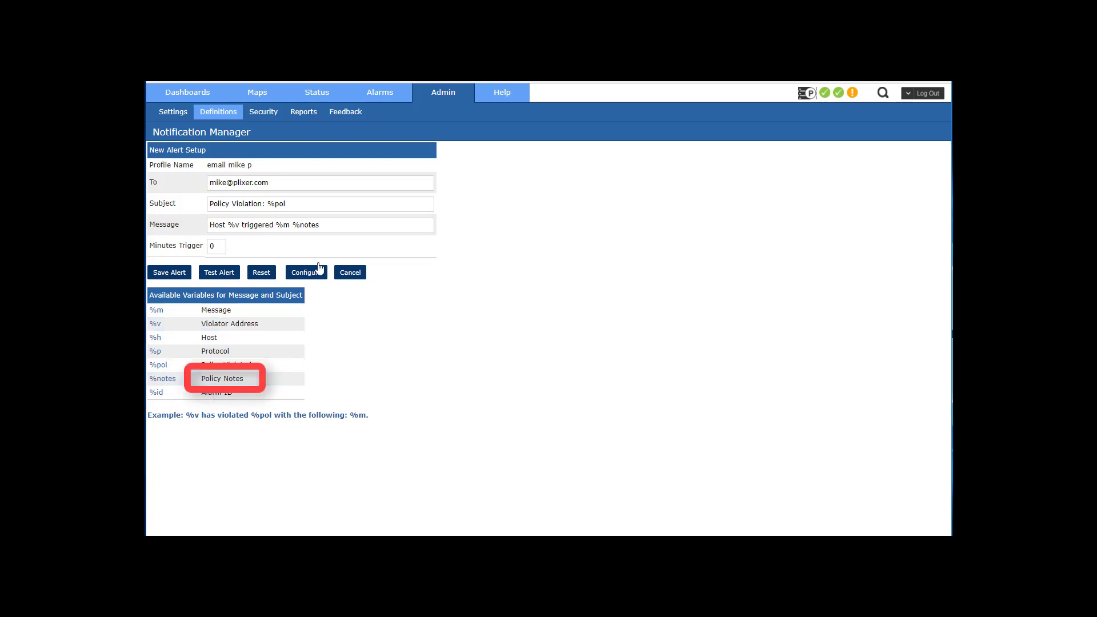
Step: Accept the 'move fast!!' suggestion so the message reads Host %v triggered %m %notes - move fast!!
{"action": "left_click", "coordinate": [329, 229]}
{"action": "key", "text": "Down"}
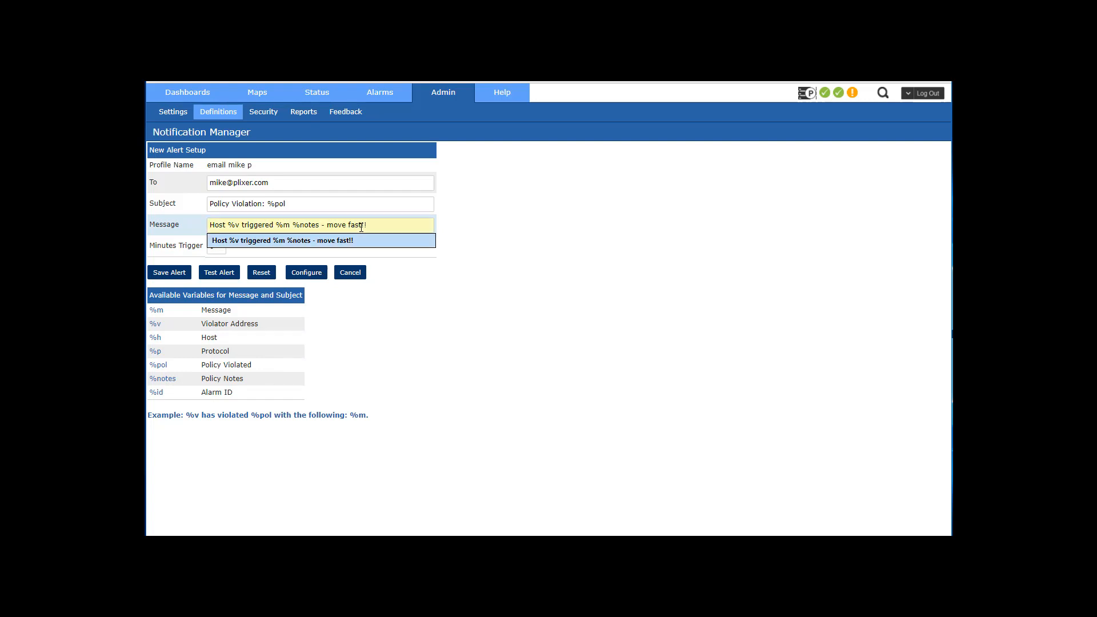
{"action": "key", "text": "Return"}
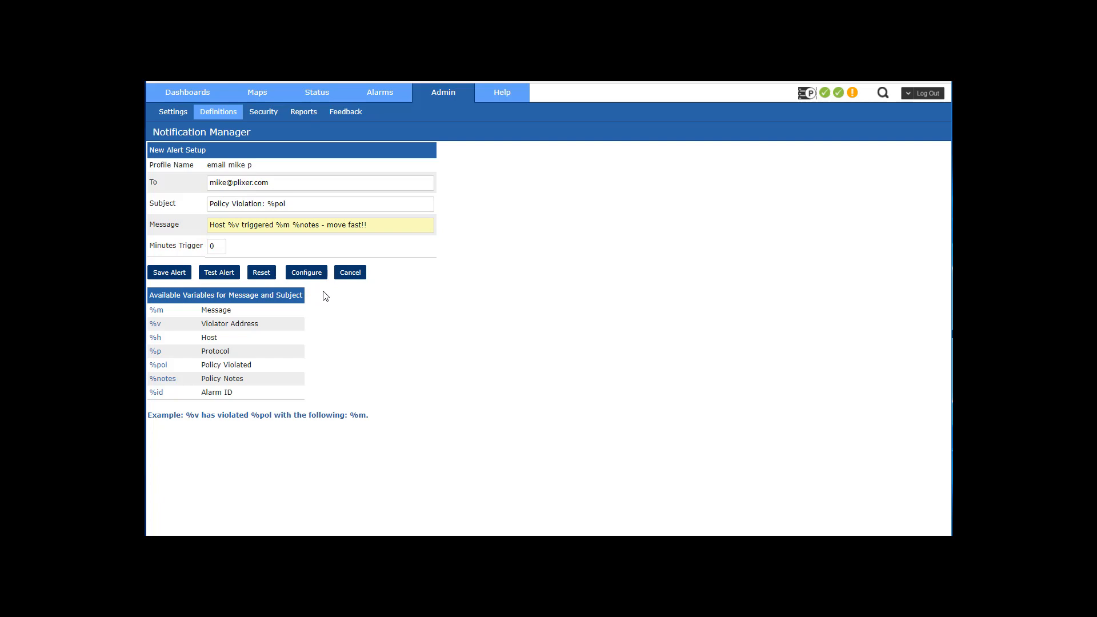
{"action": "left_click", "coordinate": [315, 94]}
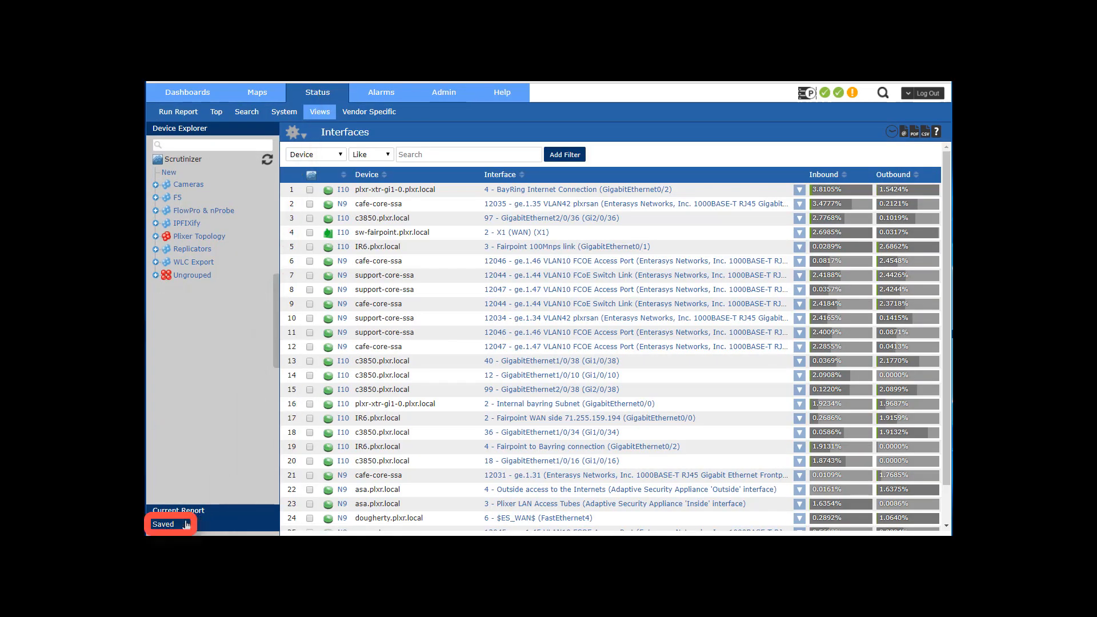
{"action": "left_click", "coordinate": [185, 521]}
{"action": "left_click", "coordinate": [184, 314]}
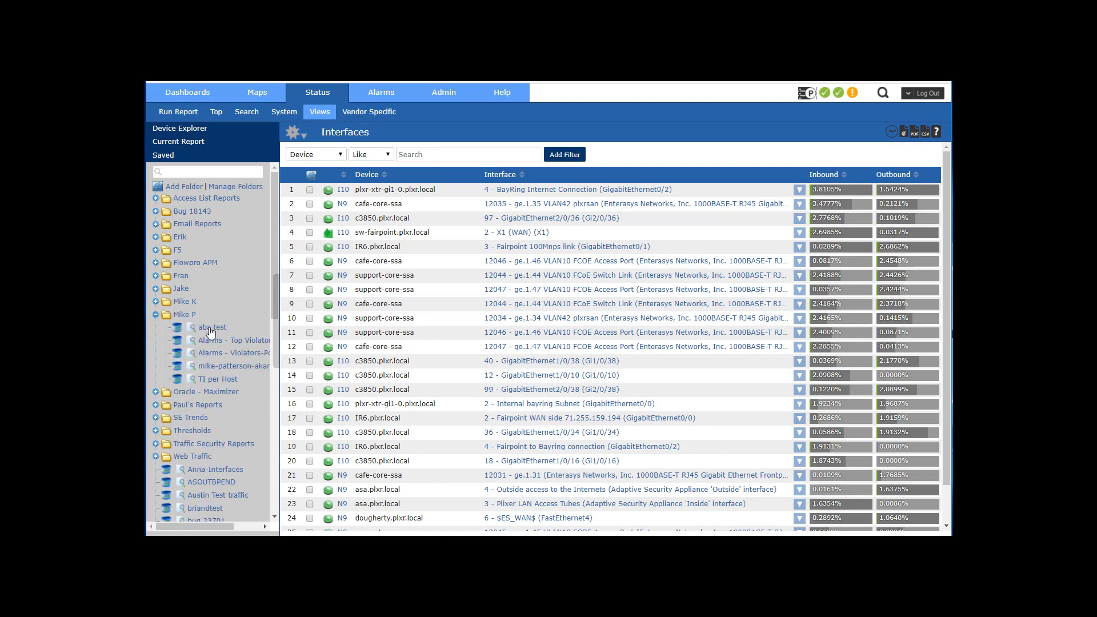
{"action": "left_click", "coordinate": [210, 329]}
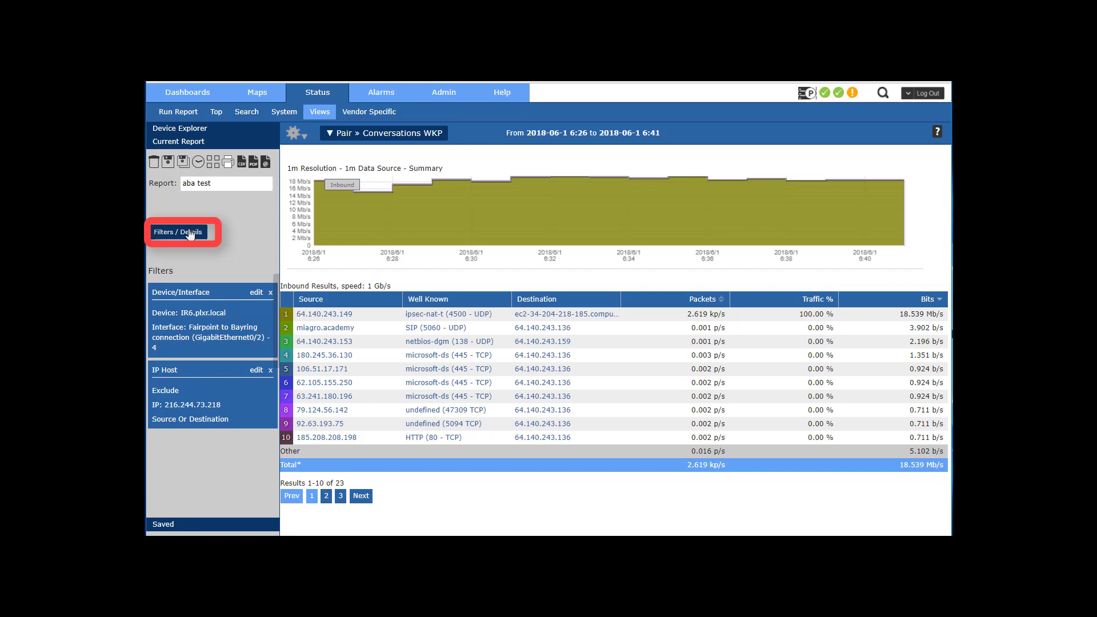
{"action": "left_click", "coordinate": [190, 233]}
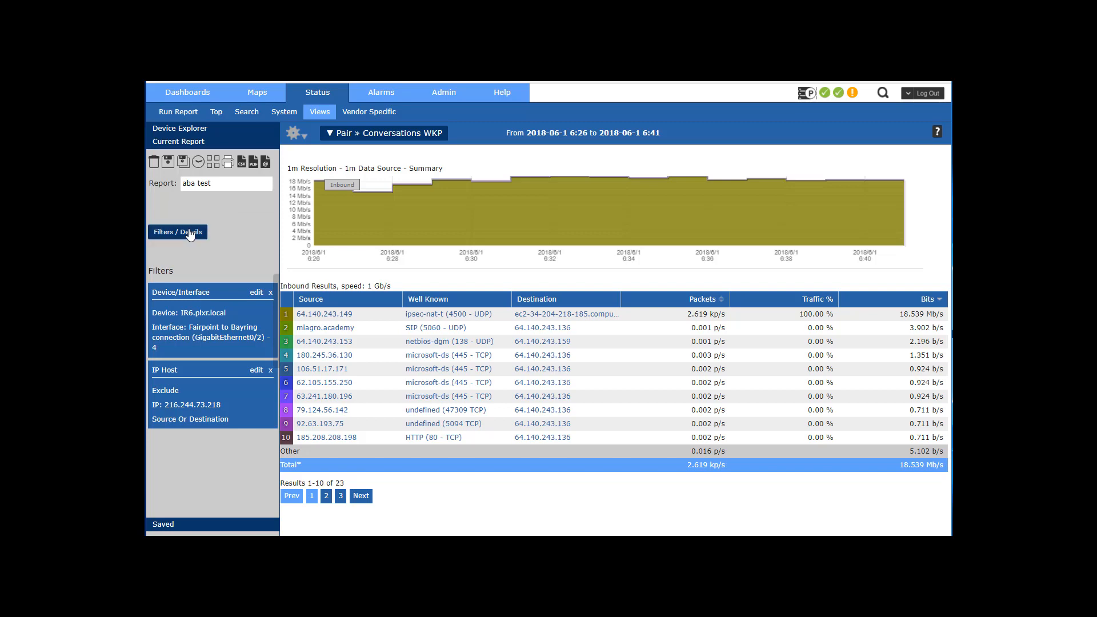
{"action": "left_click", "coordinate": [660, 210]}
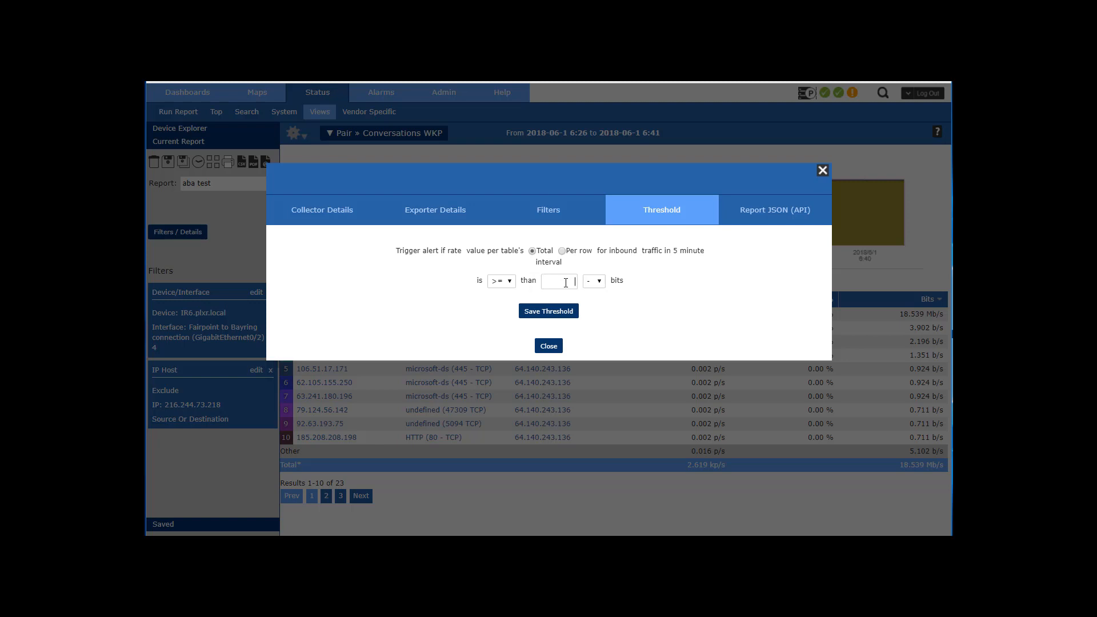
{"action": "left_click", "coordinate": [597, 282]}
{"action": "left_click", "coordinate": [553, 351]}
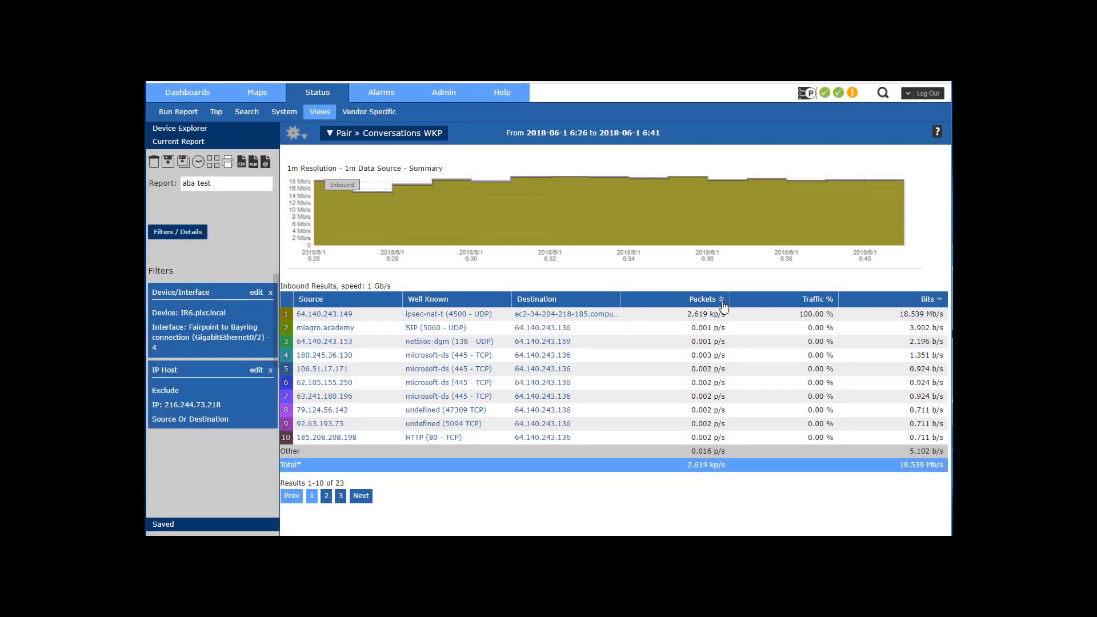
{"action": "left_click", "coordinate": [720, 301]}
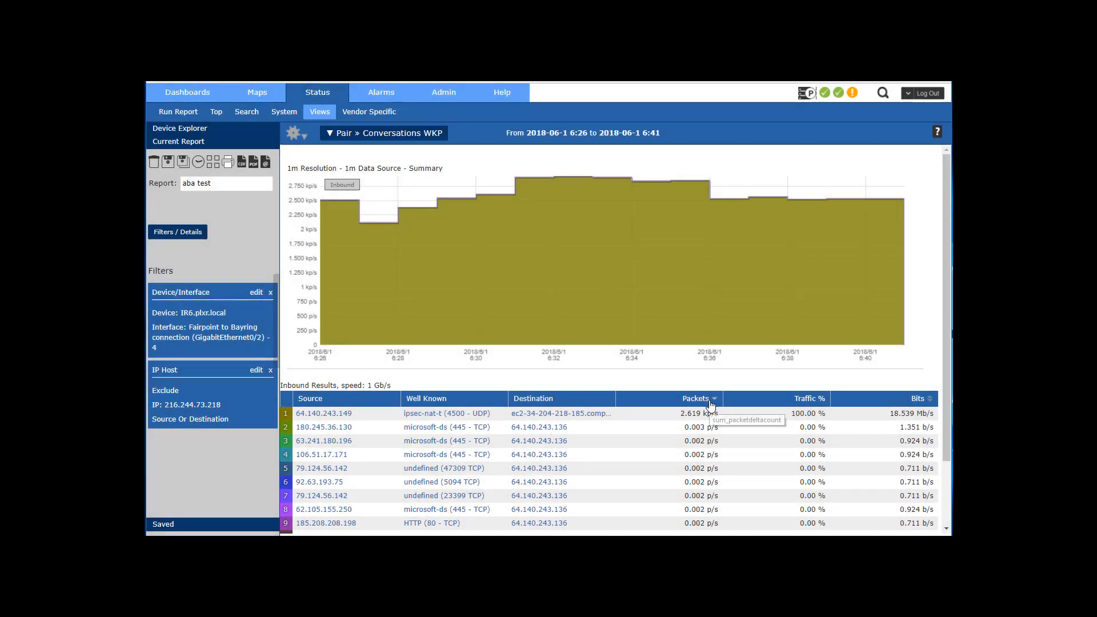
{"action": "left_click", "coordinate": [180, 235]}
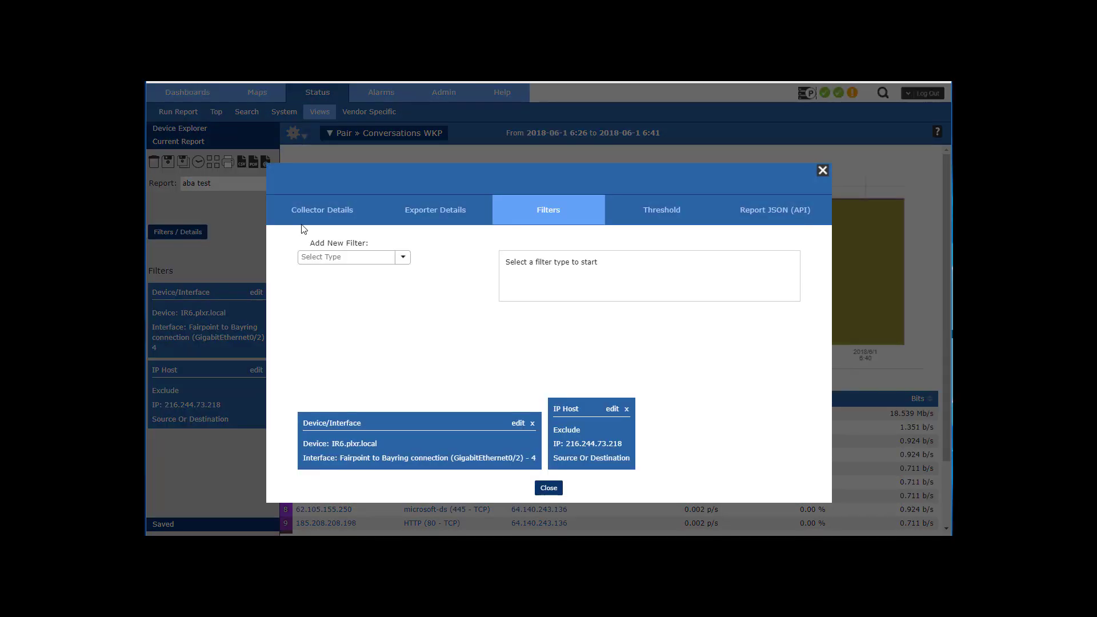
{"action": "left_click", "coordinate": [638, 218]}
{"action": "left_click", "coordinate": [606, 284]}
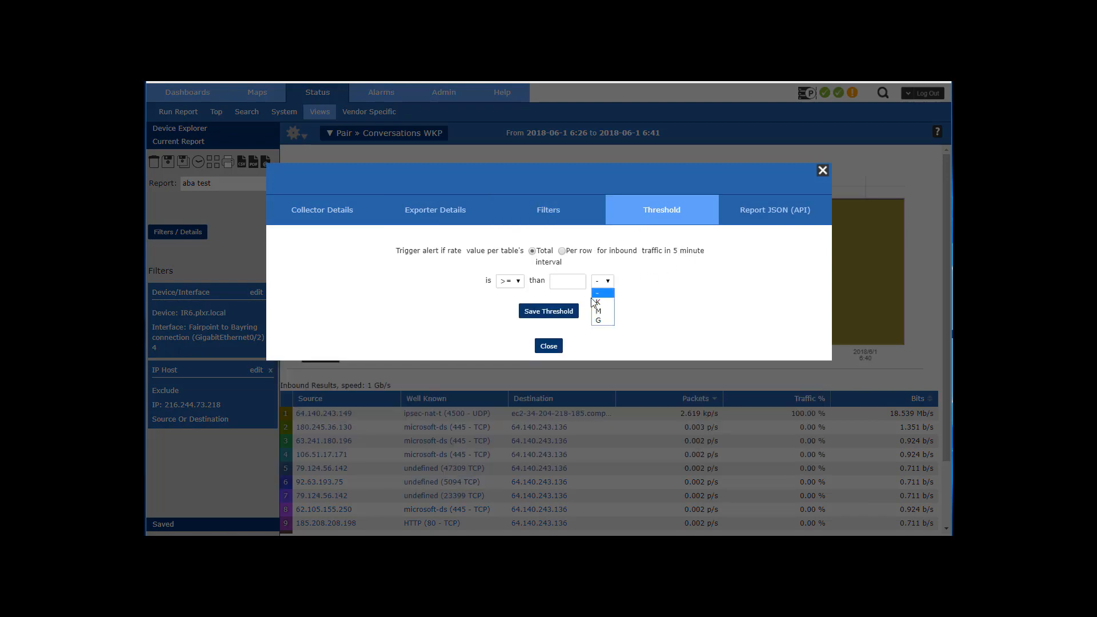
{"action": "left_click", "coordinate": [556, 346]}
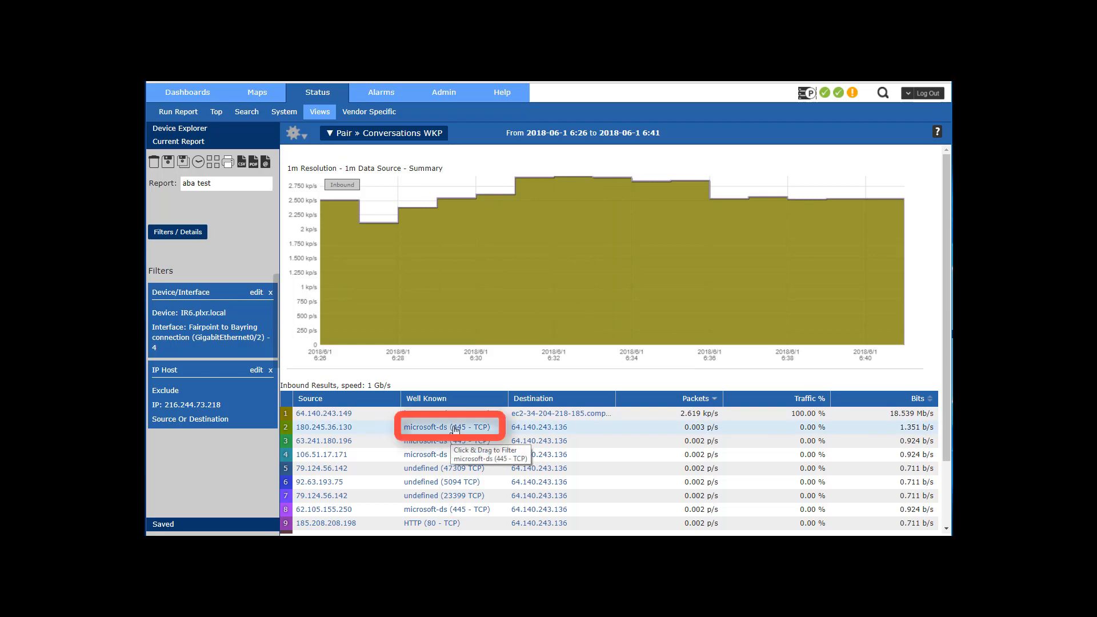
Step: Add microsoft-ds (445 TCP) to the Exclude Filter and apply it to the report
{"action": "left_click_drag", "start_coordinate": [455, 430], "coordinate": [206, 367]}
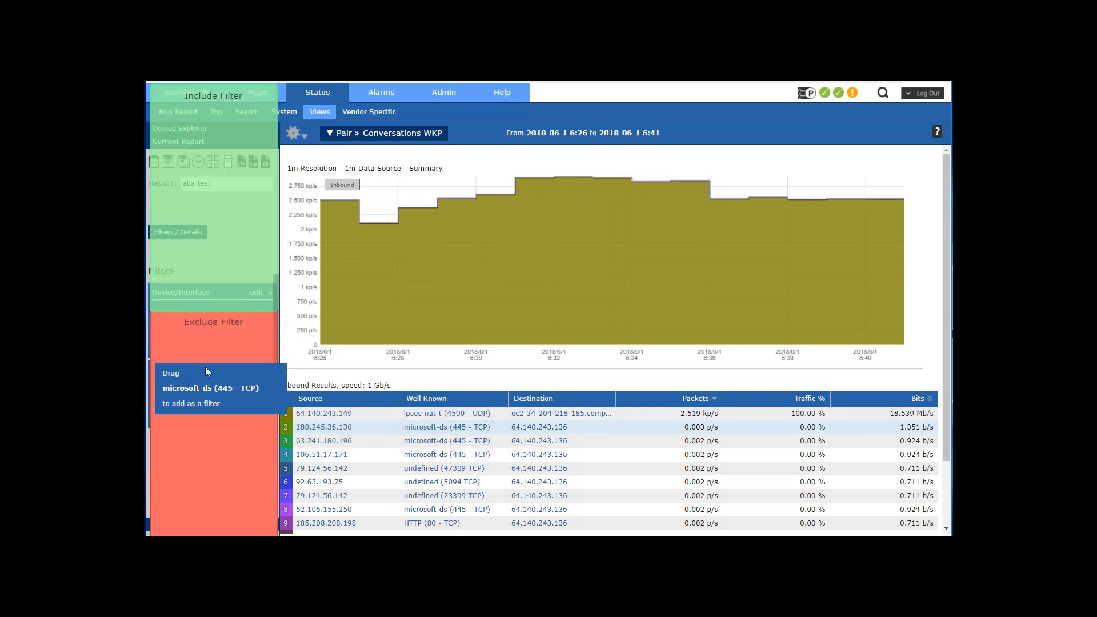
{"action": "left_click", "coordinate": [260, 272]}
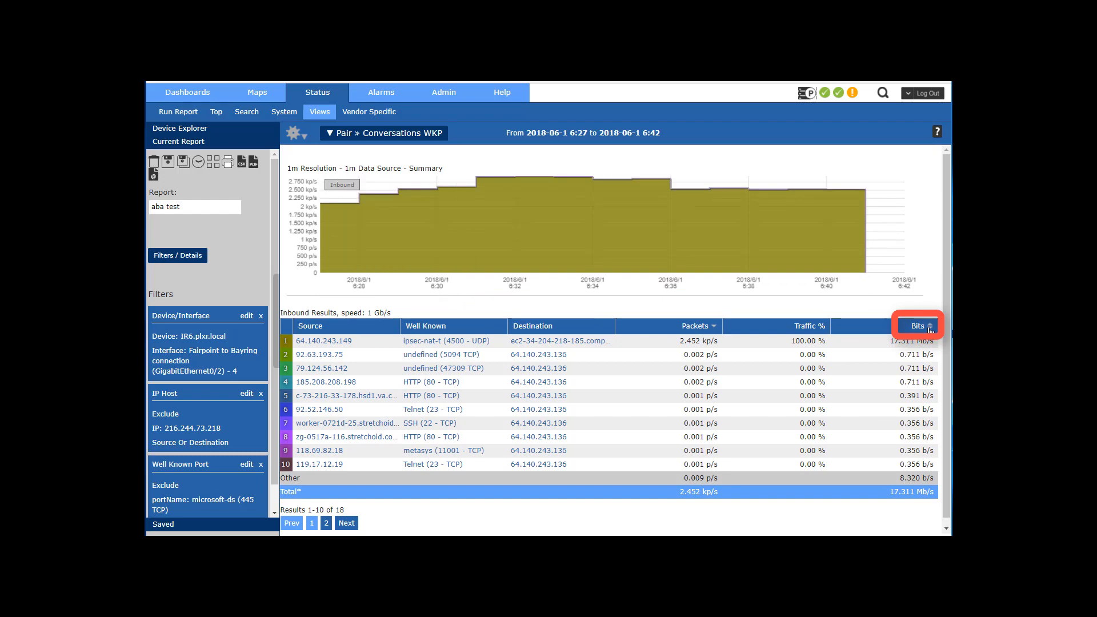
Step: Sort by Bits, switch Bits/Bytes/Bandwidth % to Percent and save the report changes
{"action": "left_click", "coordinate": [915, 328]}
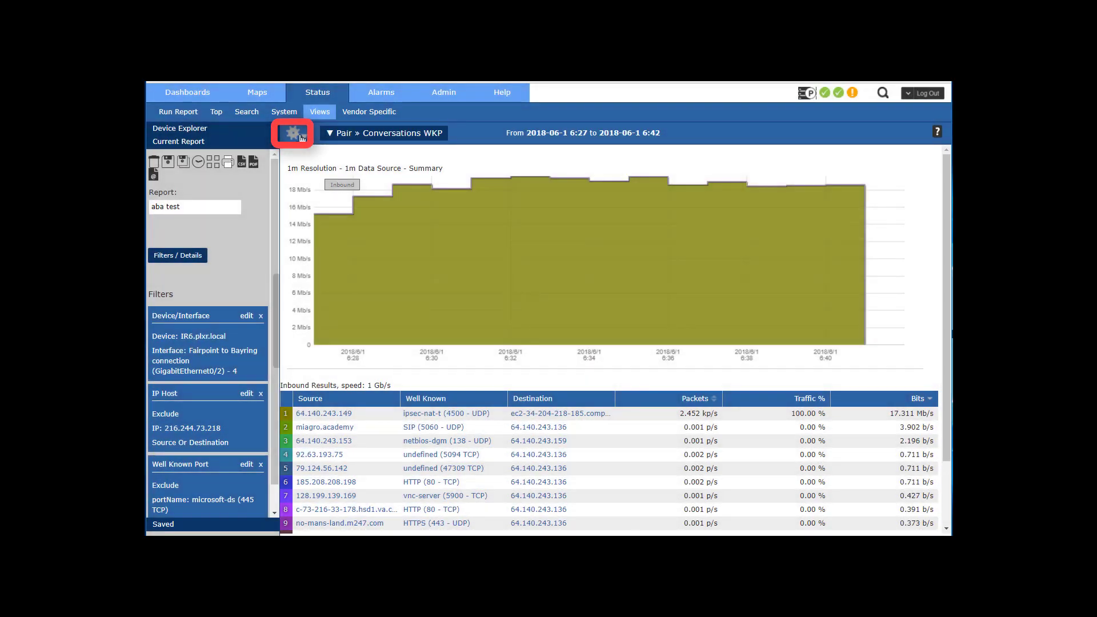
{"action": "left_click", "coordinate": [296, 135]}
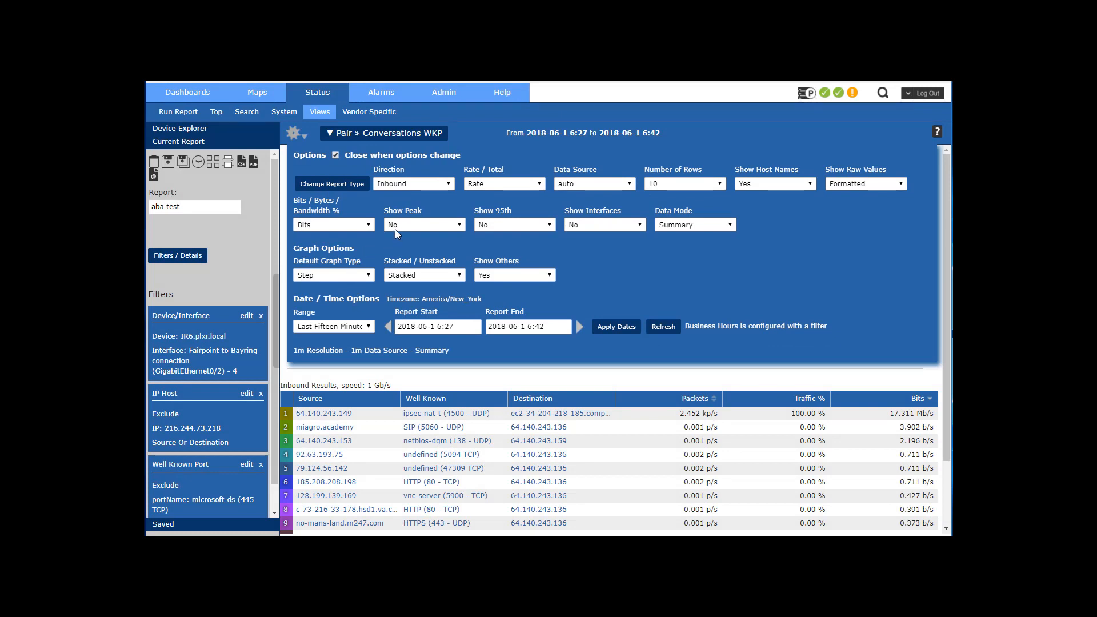
{"action": "left_click", "coordinate": [333, 224]}
{"action": "left_click", "coordinate": [345, 259]}
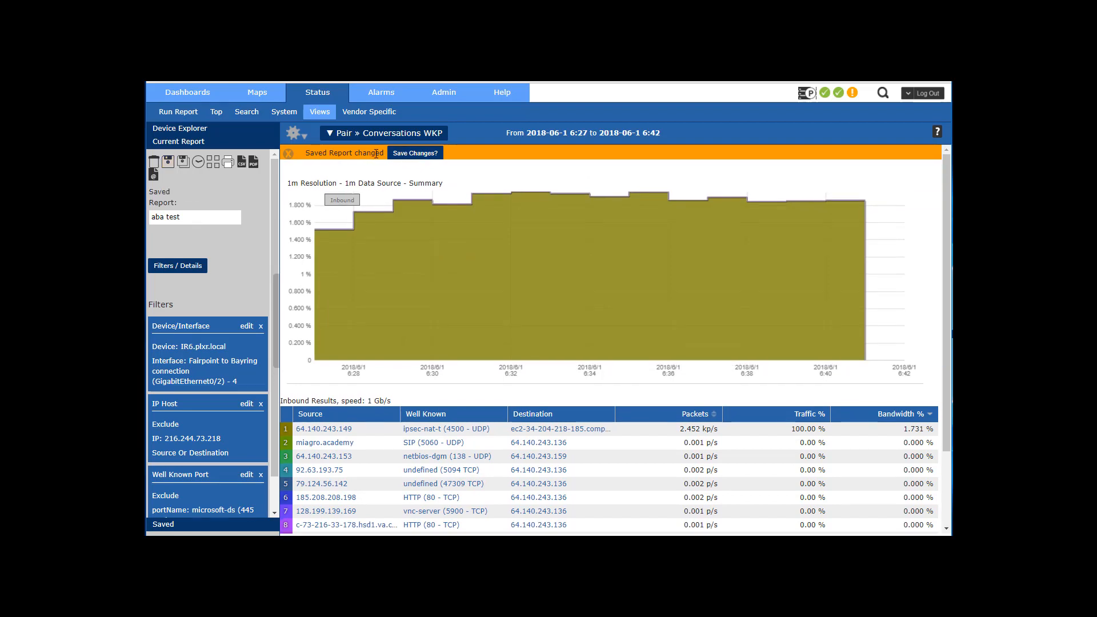
{"action": "left_click", "coordinate": [407, 154]}
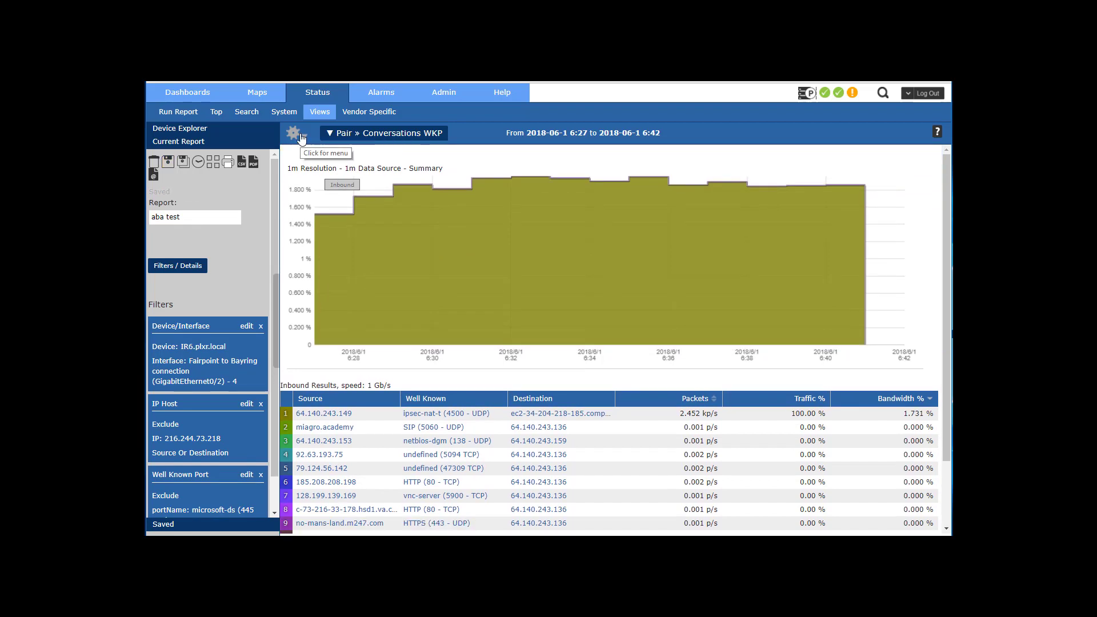
Step: Review the report's time Range options, leaving them unchanged
{"action": "left_click", "coordinate": [299, 137]}
{"action": "left_click", "coordinate": [327, 330]}
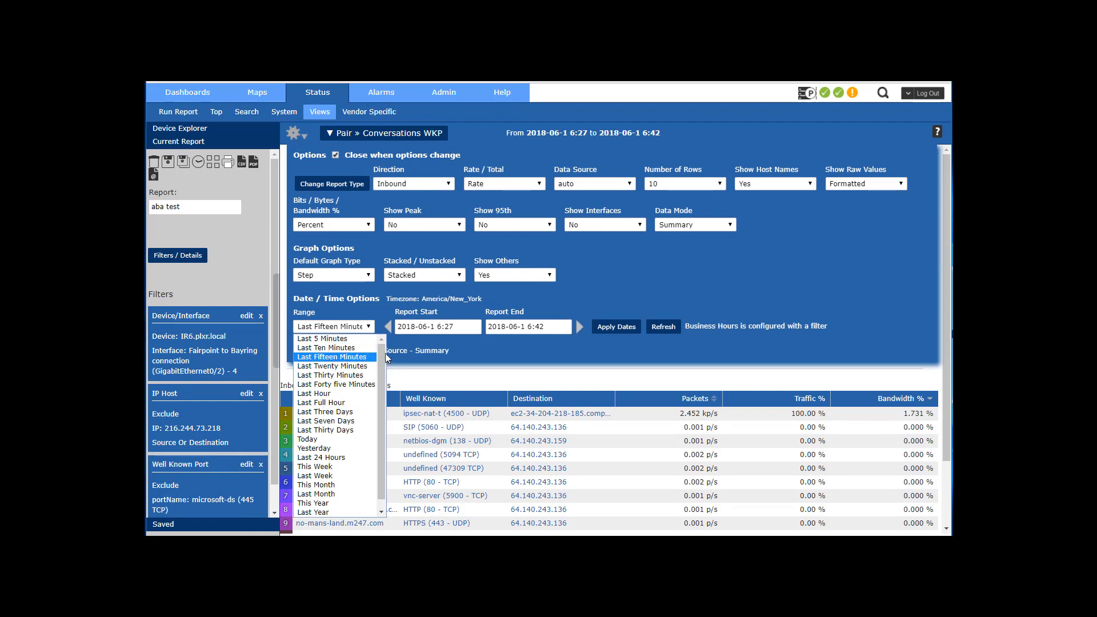
{"action": "left_click", "coordinate": [459, 347]}
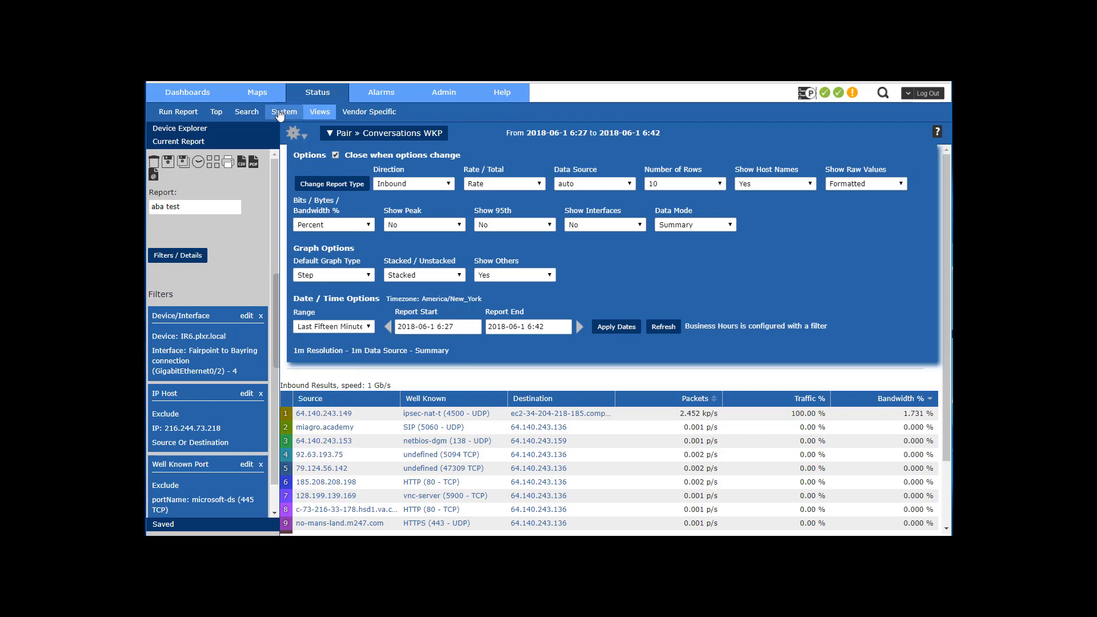
Step: Save an 85 percent threshold and assign the 'email mike p' notification profile
{"action": "left_click", "coordinate": [307, 140]}
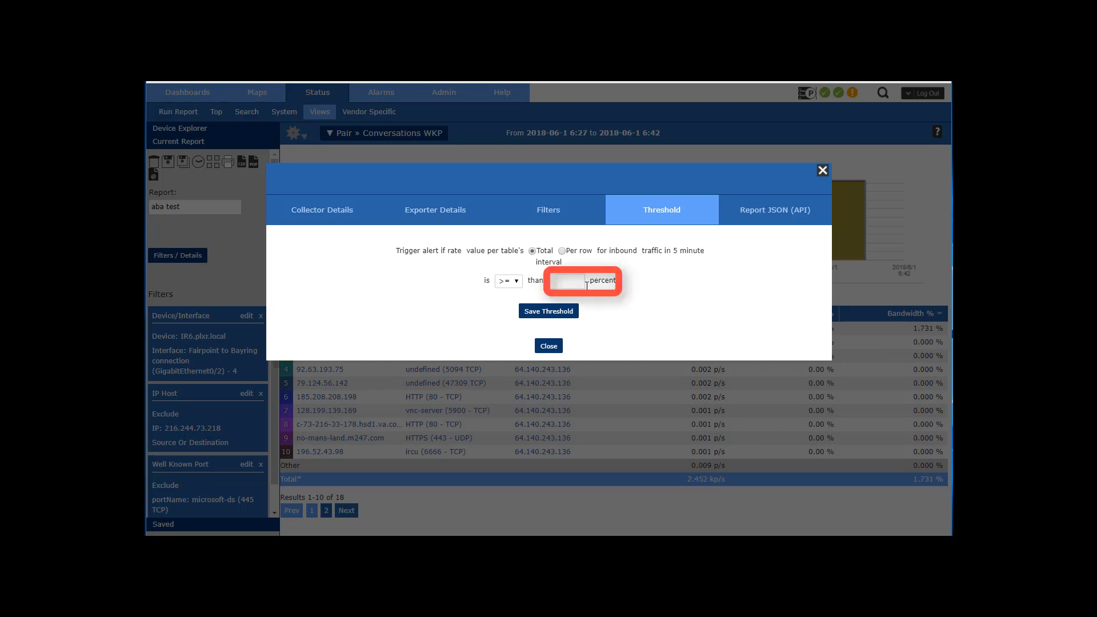
{"action": "type", "text": "85"}
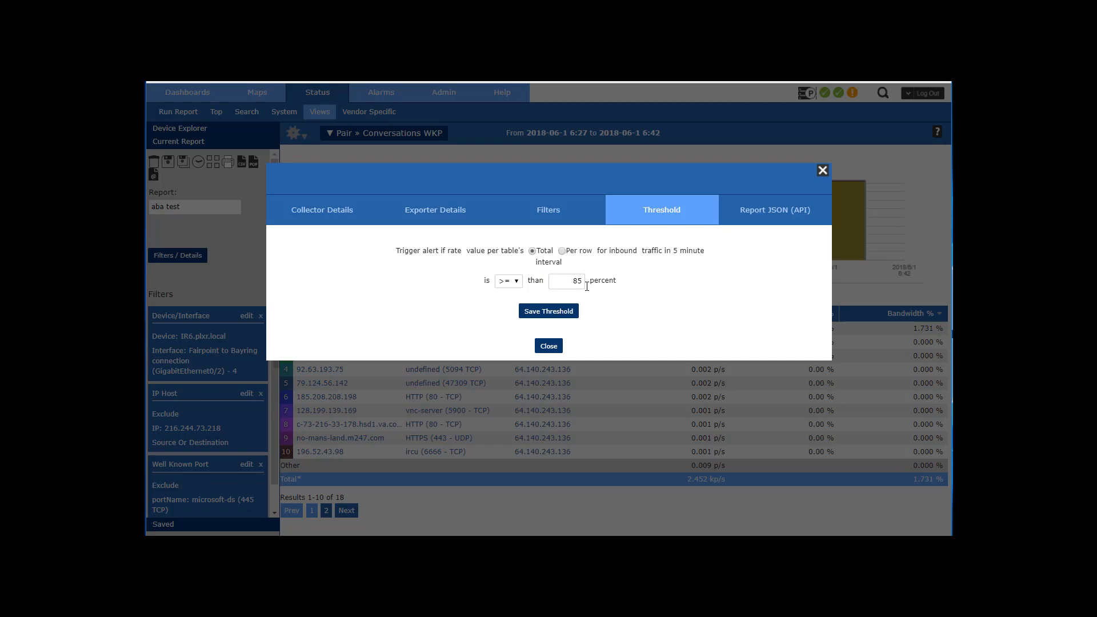
{"action": "left_click", "coordinate": [553, 316]}
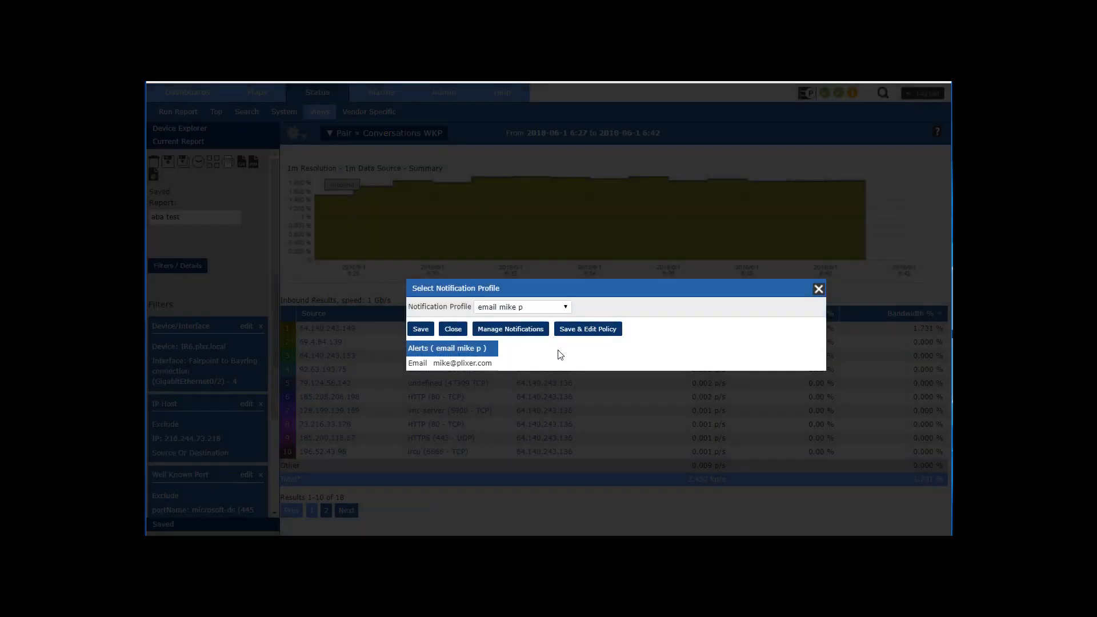
{"action": "left_click", "coordinate": [464, 291]}
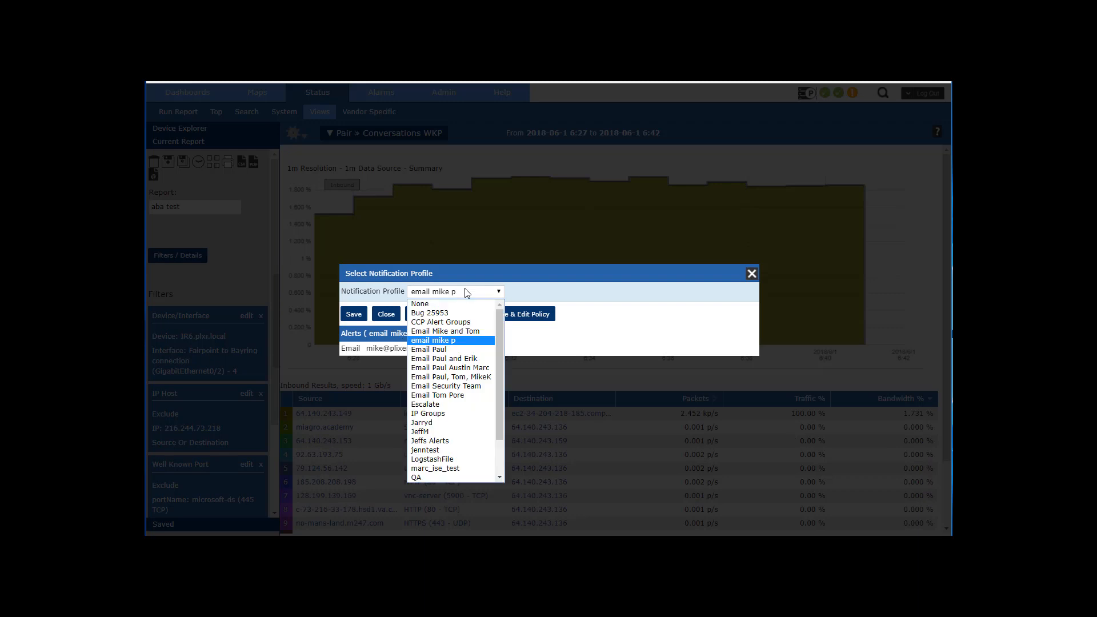
{"action": "left_click", "coordinate": [455, 340]}
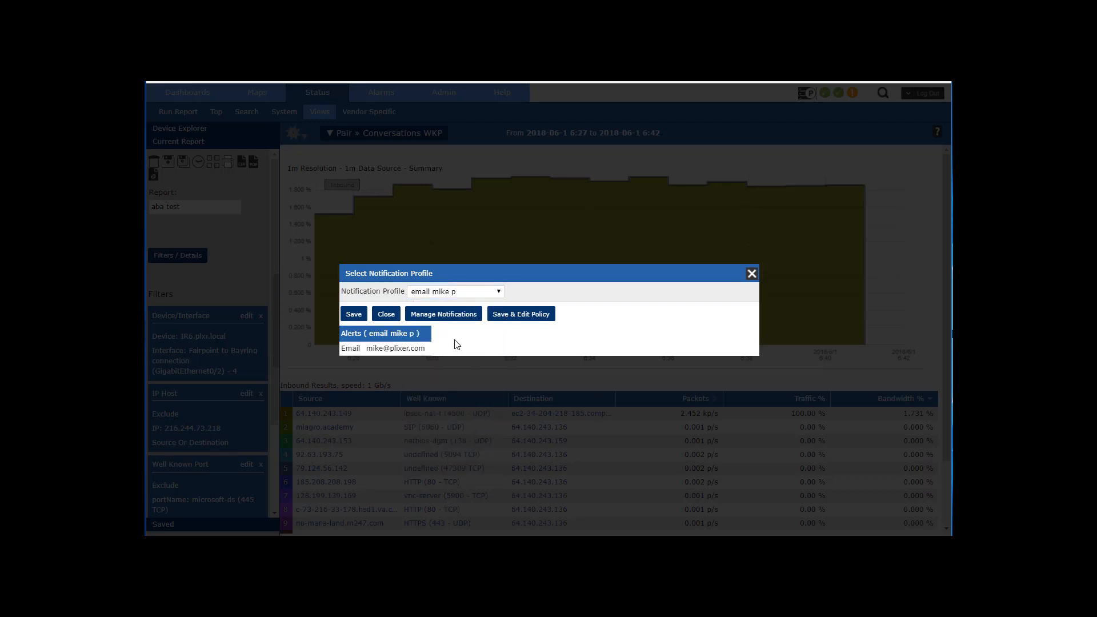
Step: Save the profile, then highlight 'aba test' at 85% in Status > System > Flow Report Thresholds
{"action": "left_click", "coordinate": [354, 315]}
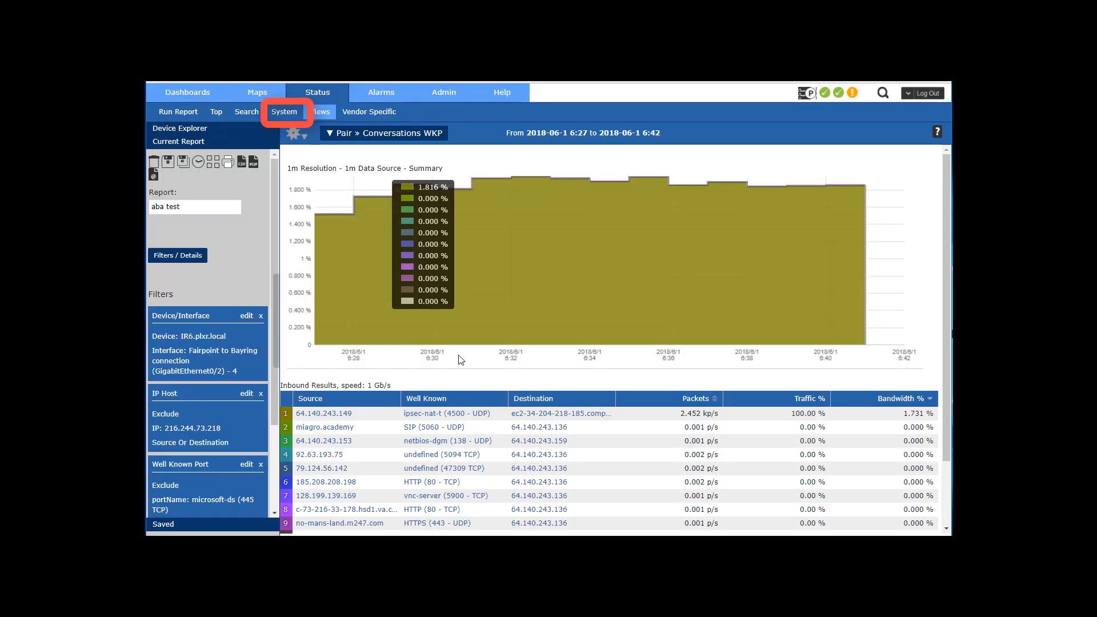
{"action": "left_click", "coordinate": [294, 117]}
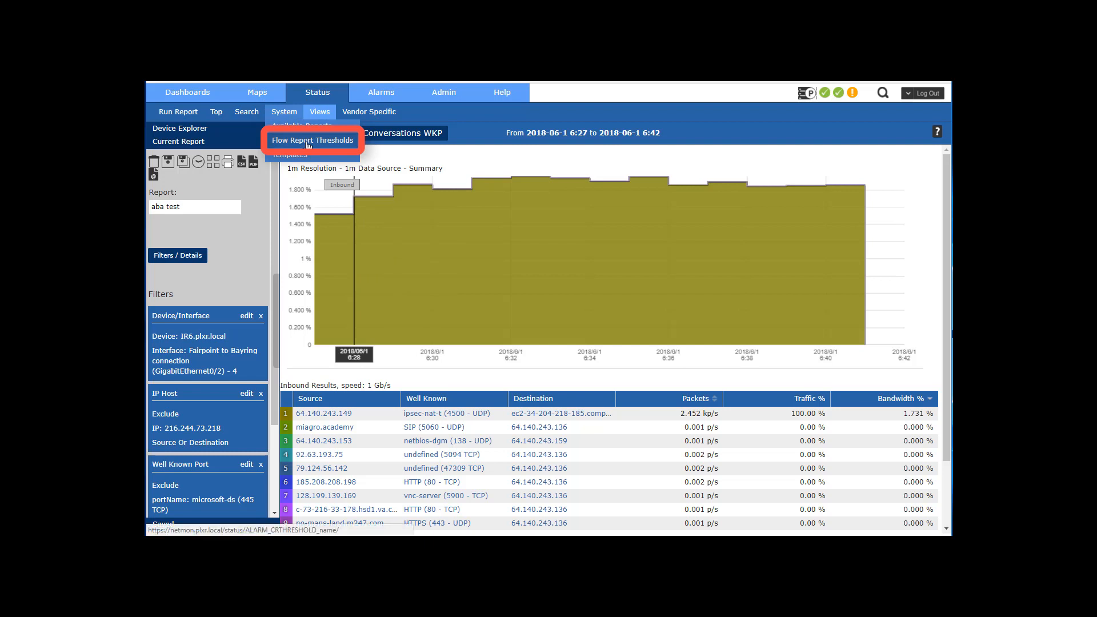
{"action": "left_click", "coordinate": [307, 142]}
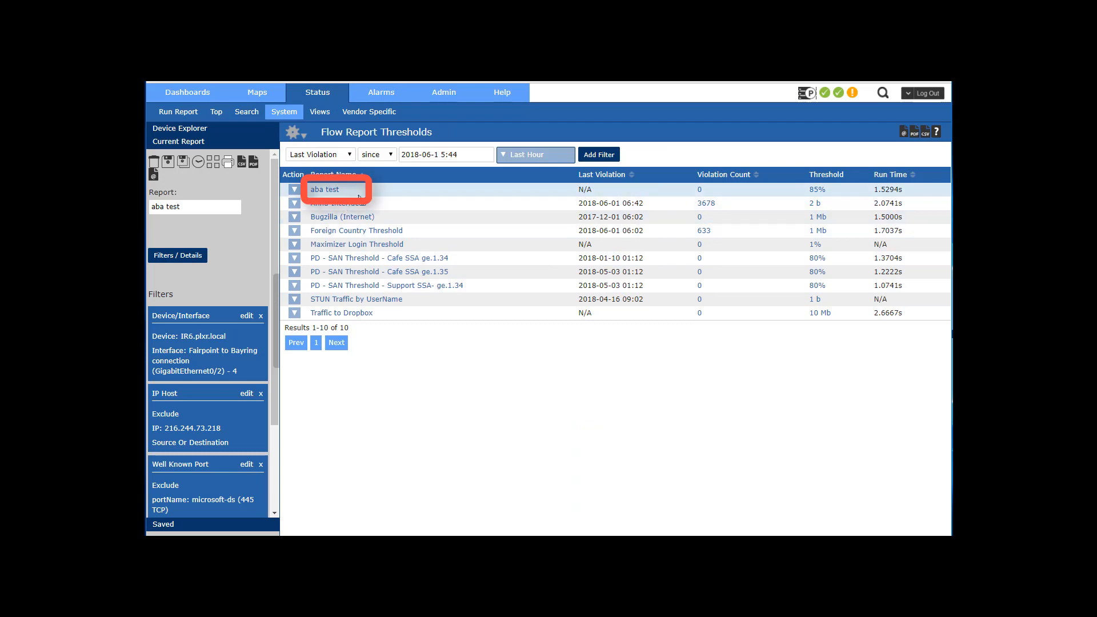
{"action": "left_click_drag", "start_coordinate": [335, 194], "coordinate": [310, 192]}
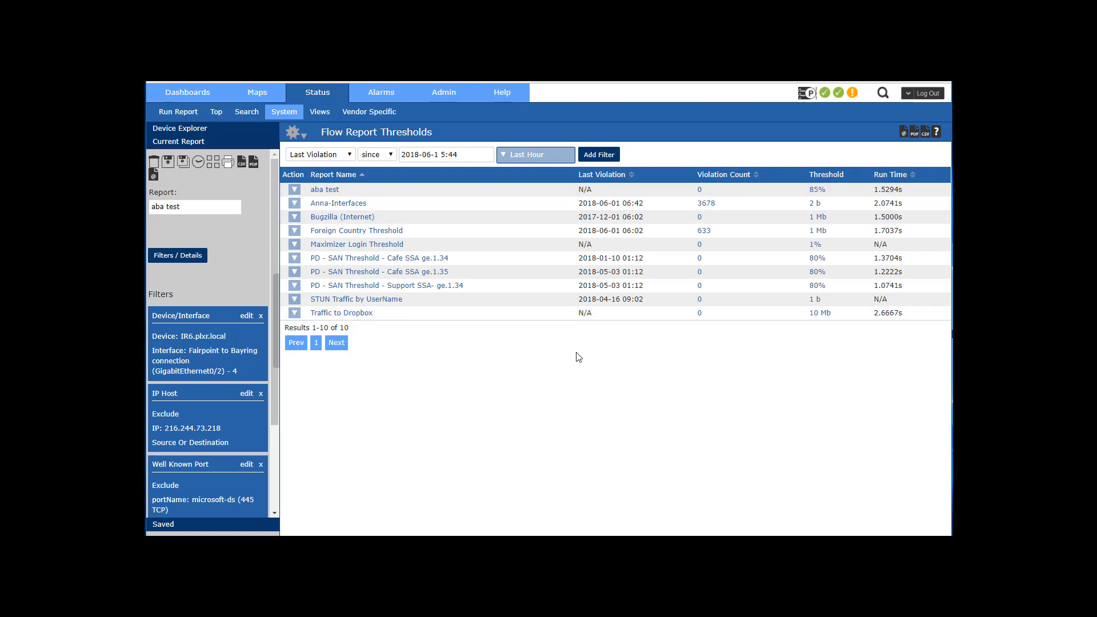
Step: Open the Mike P Example dashboard with its Flow Report Thresholds gadget
{"action": "left_click", "coordinate": [208, 100]}
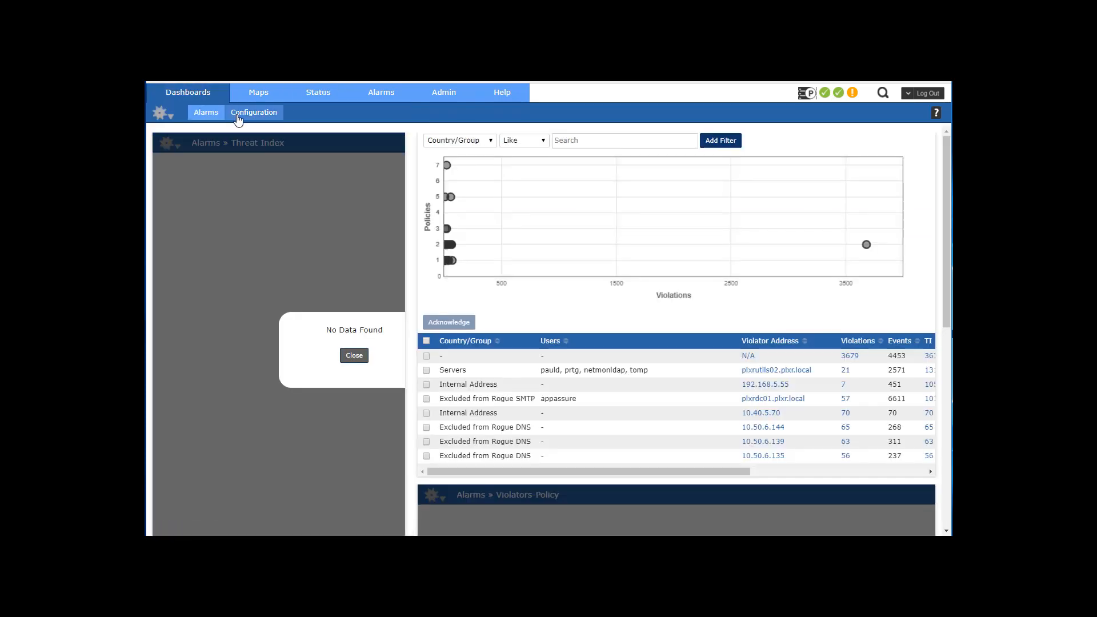
{"action": "left_click", "coordinate": [206, 112]}
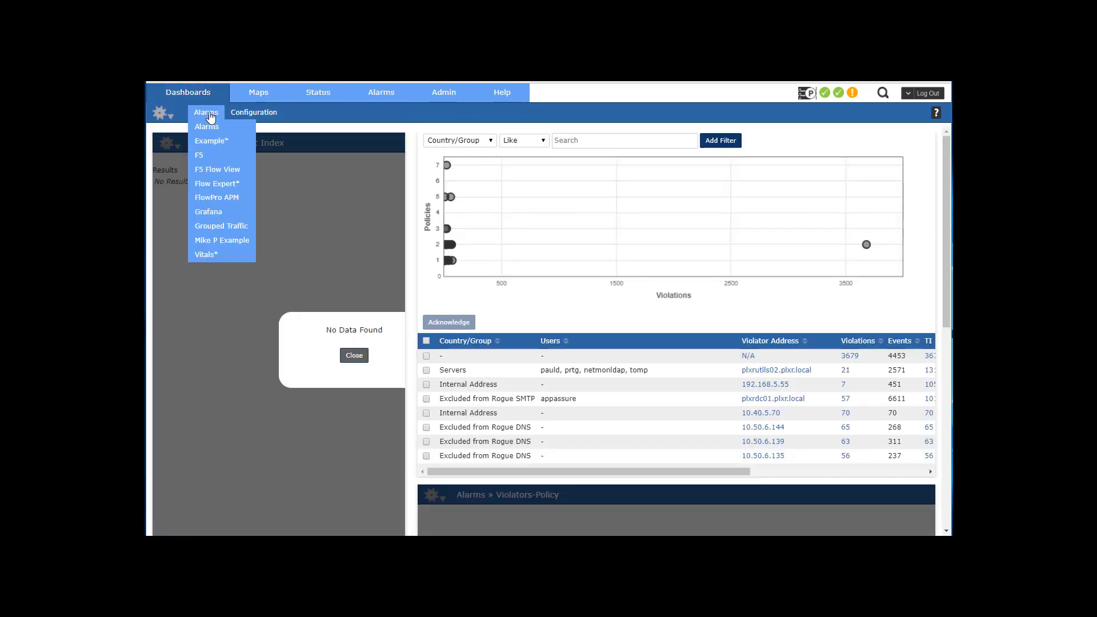
{"action": "left_click", "coordinate": [225, 241]}
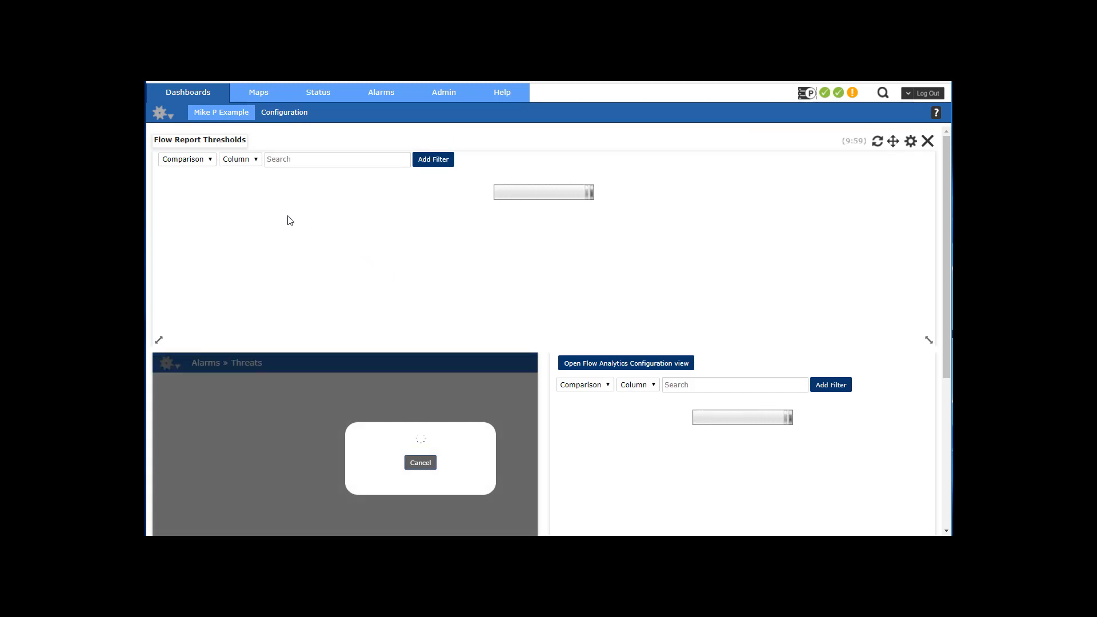